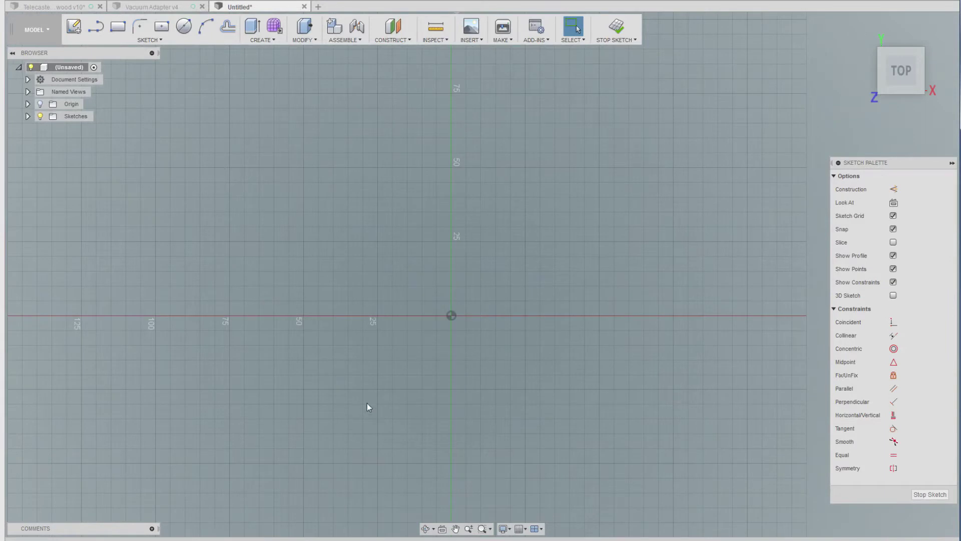
Sketch a circle with a diameter of 32.5 mm centred on the origin.
left_click(183, 28)
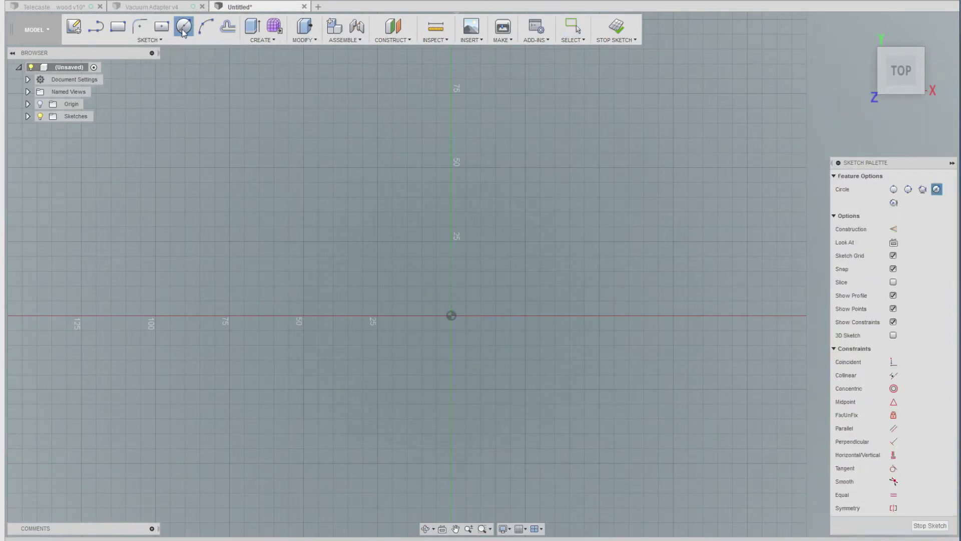
left_click(451, 316)
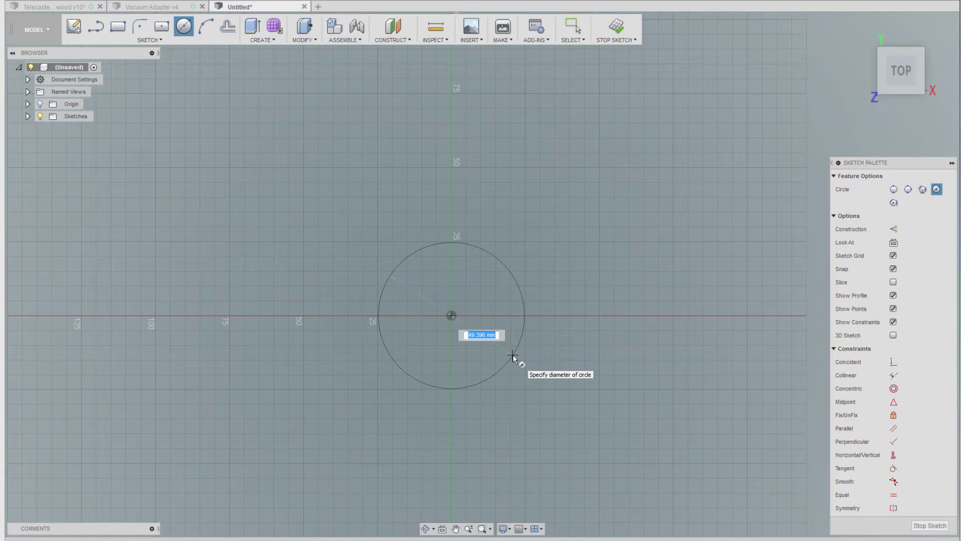
type("32")
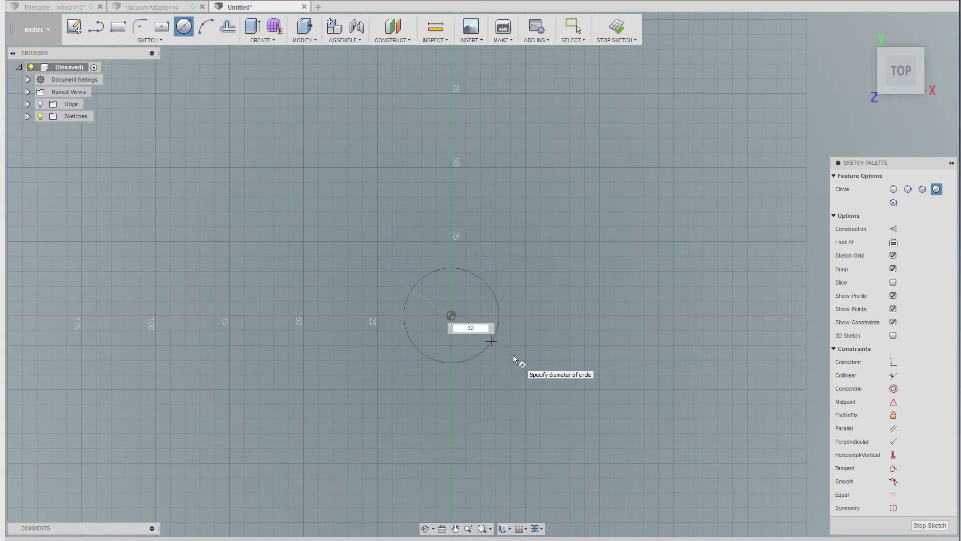
type(".5")
key("Tab")
key("Return")
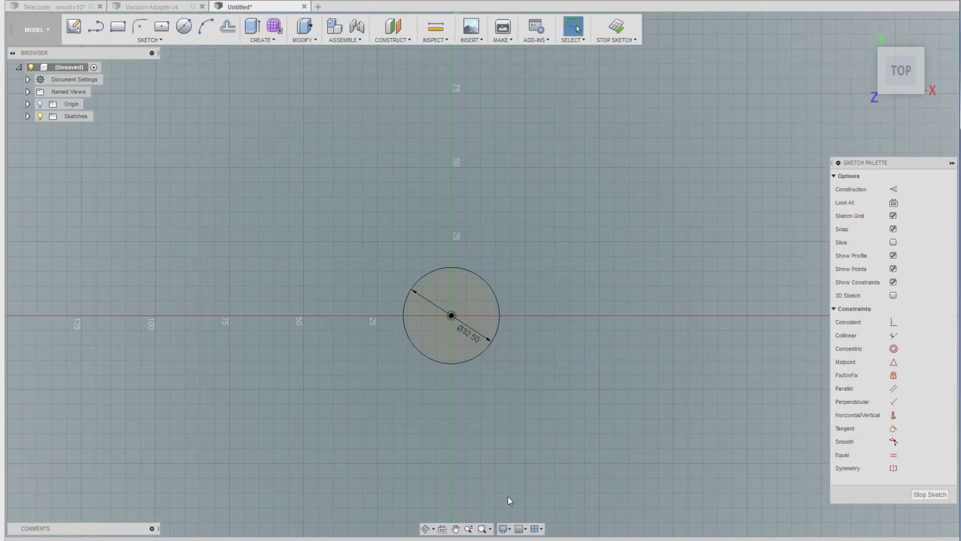
Draw a 42.5 mm diameter circle centred on the origin and place its dimension outside the circle.
key("c")
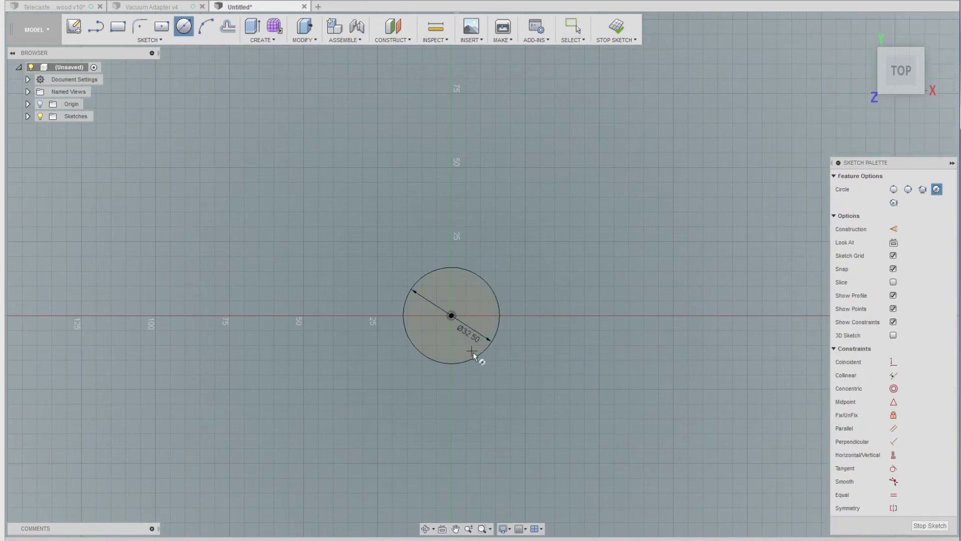
left_click(456, 322)
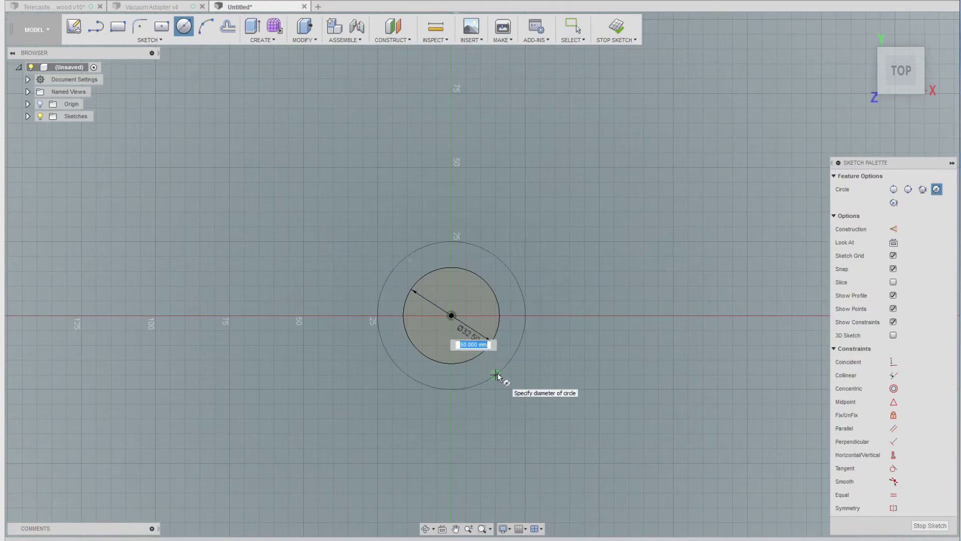
type("42")
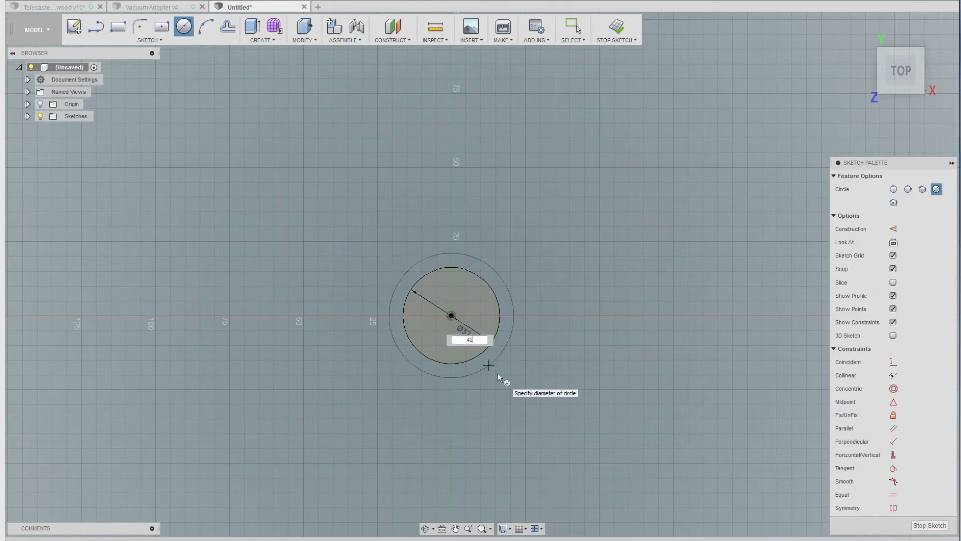
type(".5")
key("Return")
key("Escape")
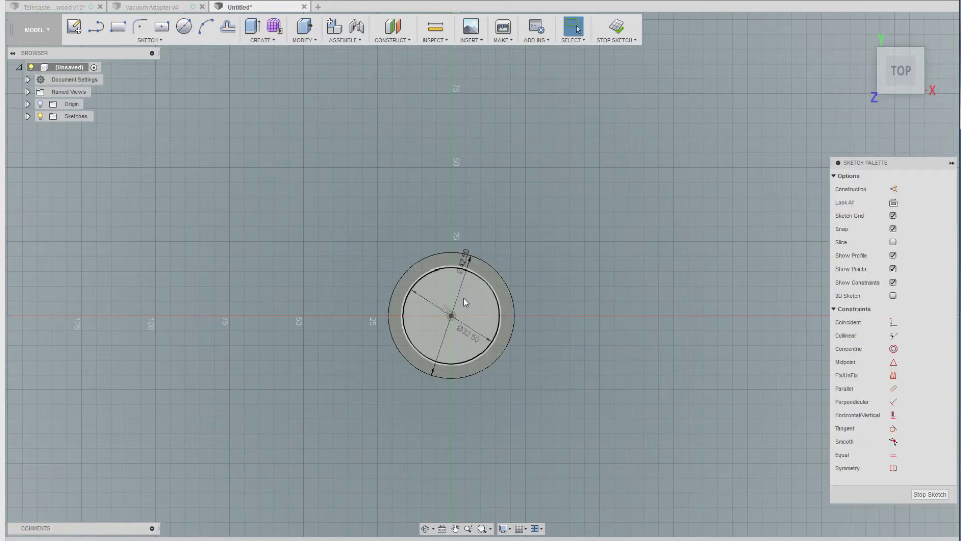
left_click_drag(465, 260, 503, 239)
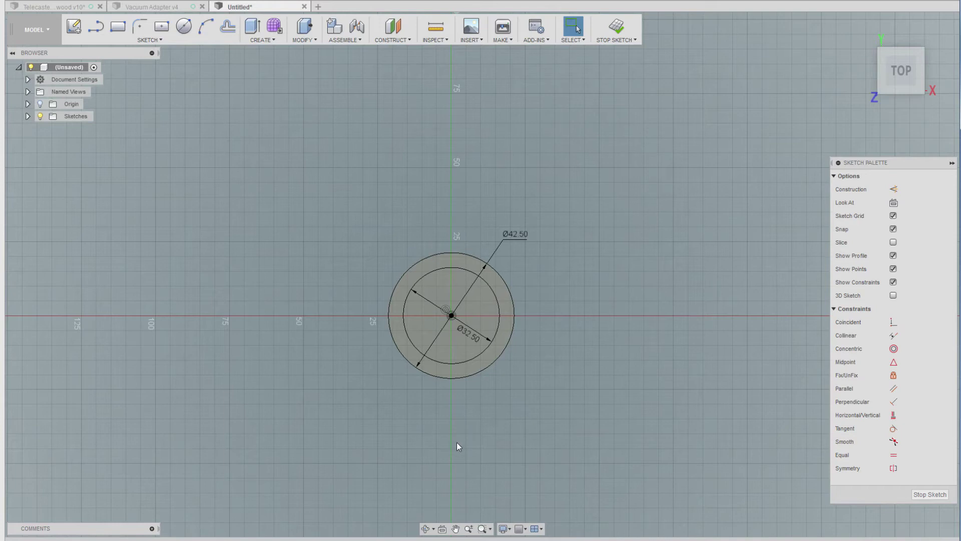
Draw a concentric circle with diameter d1+3, and place its dimension and the 32.5 mm dimension outside the circles.
key("c")
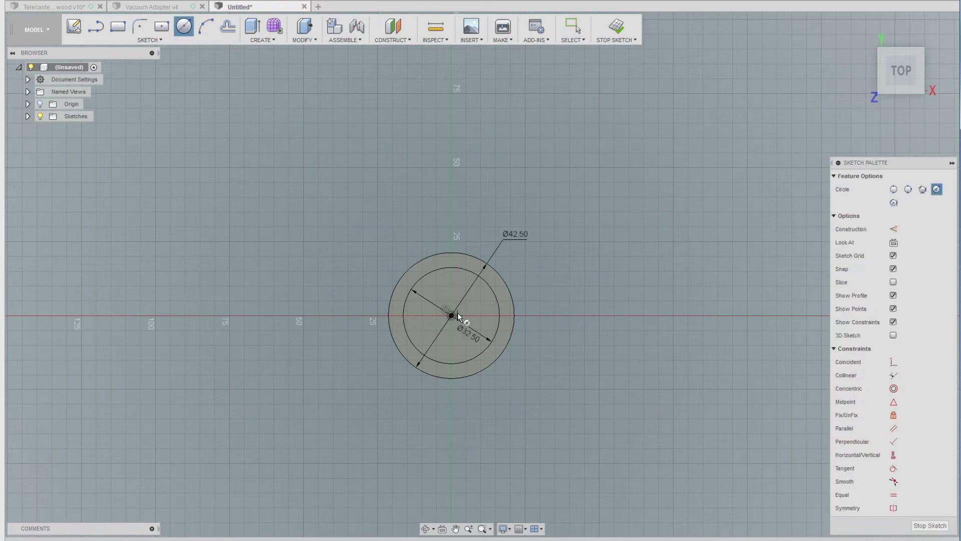
left_click(455, 316)
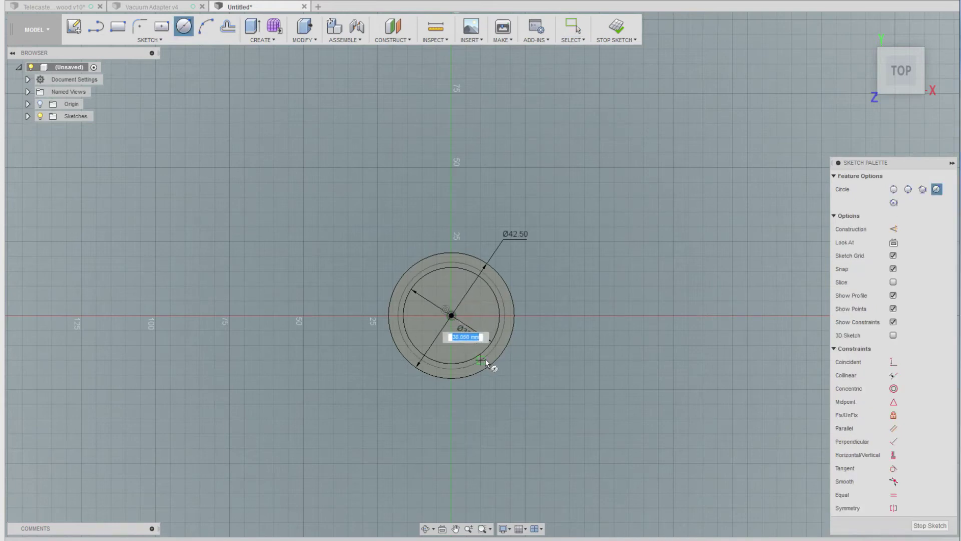
type("34.5")
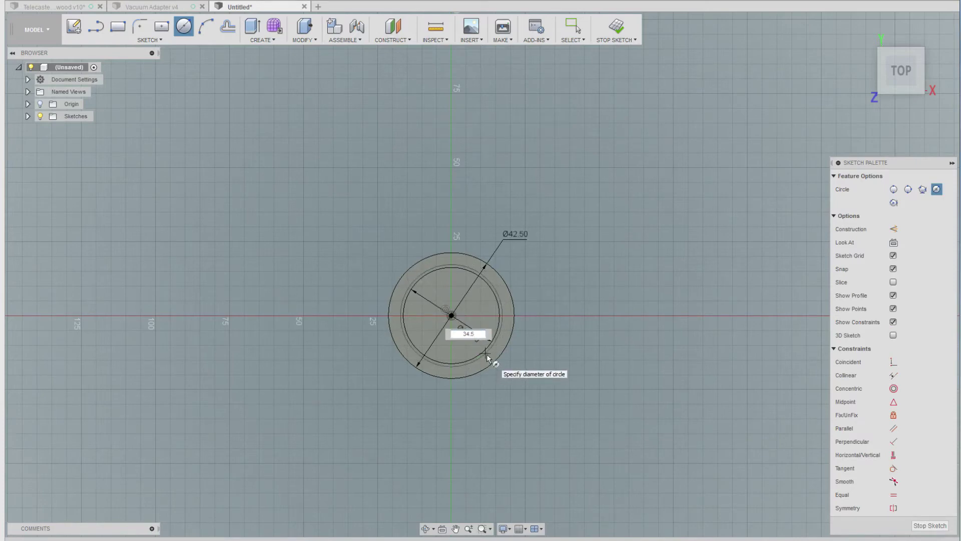
key("Escape")
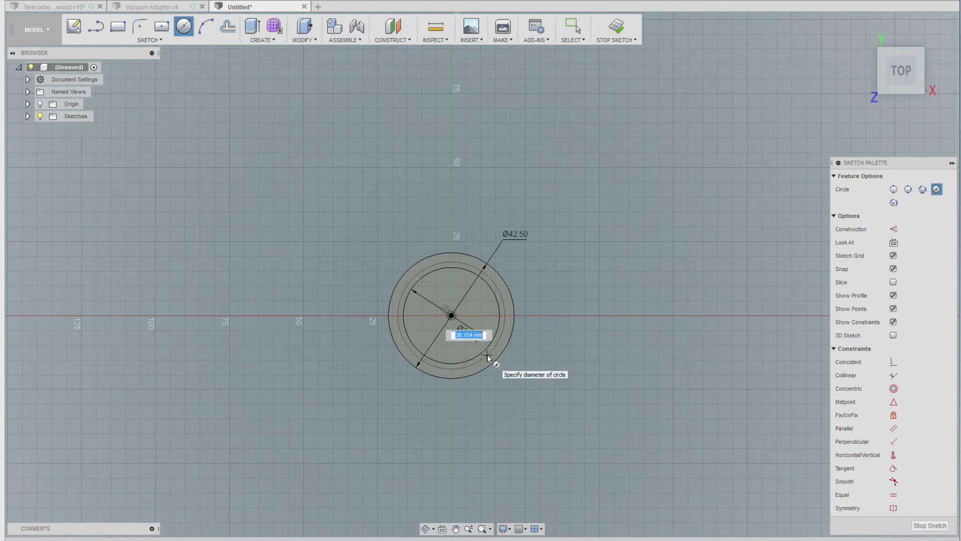
left_click(451, 315)
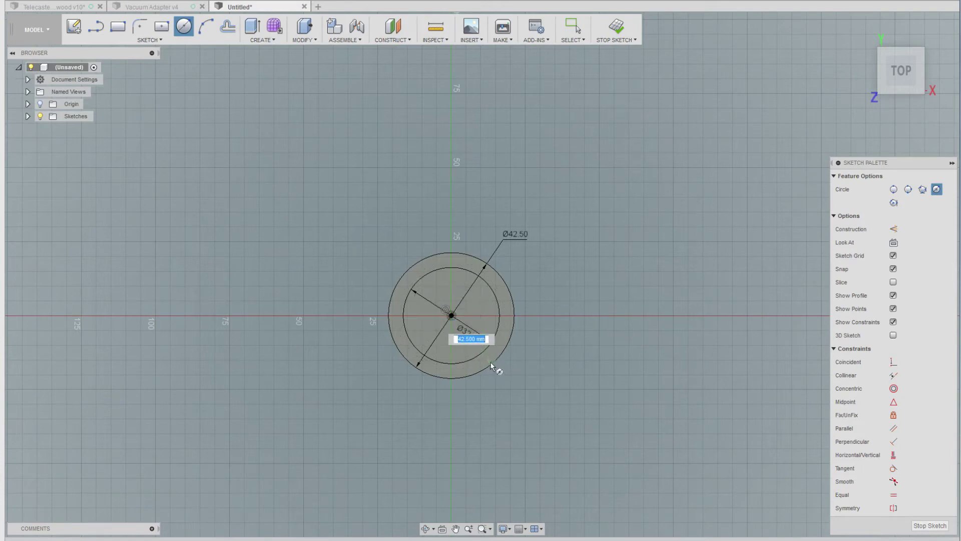
type("d1")
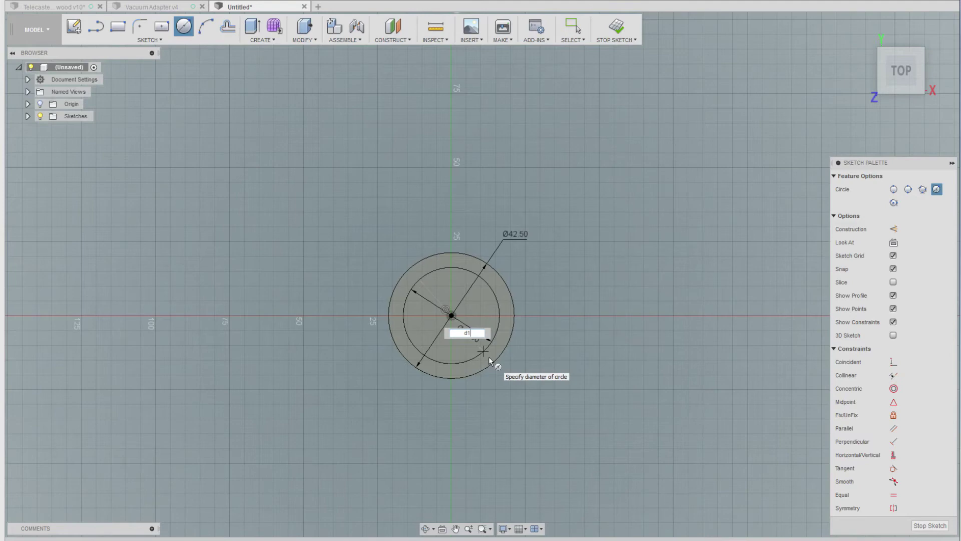
type("+3")
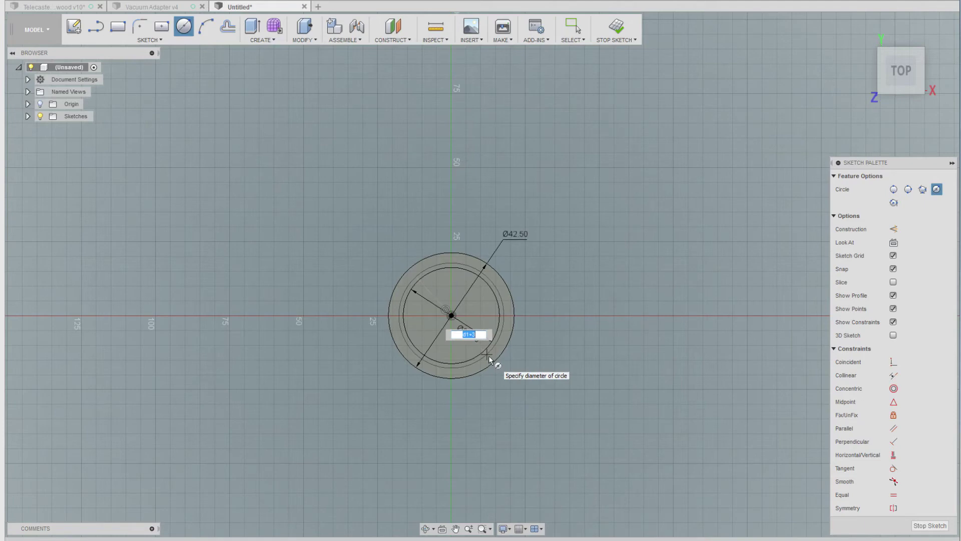
key("Return")
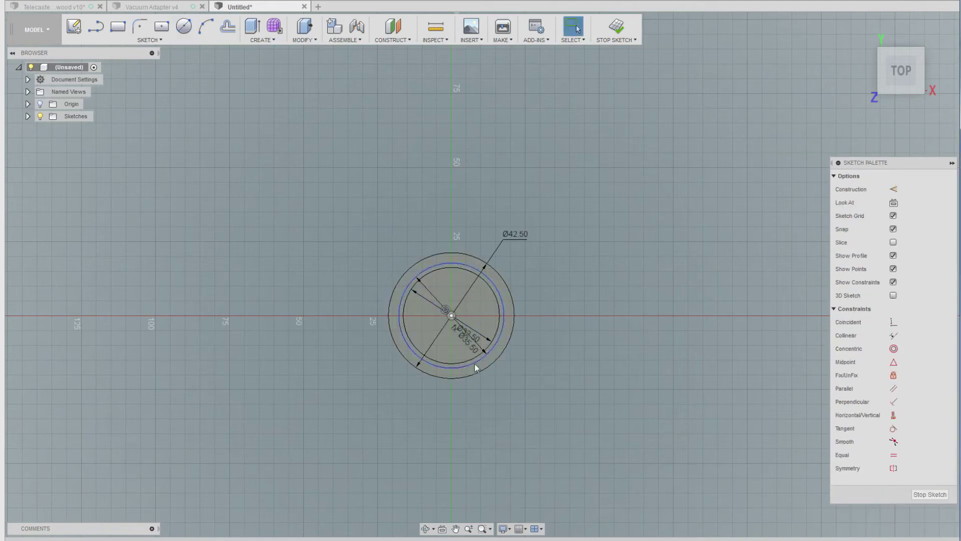
left_click_drag(475, 347, 495, 410)
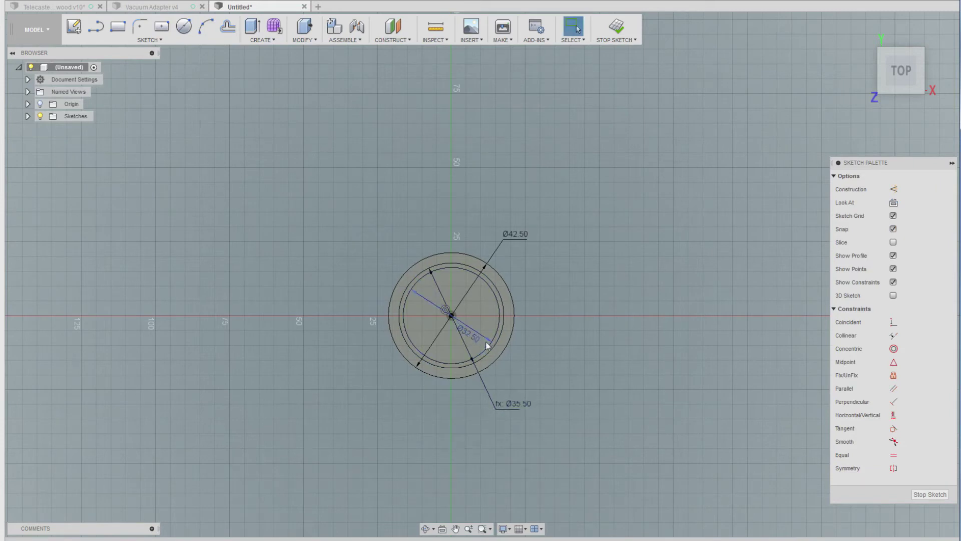
left_click_drag(476, 334, 545, 382)
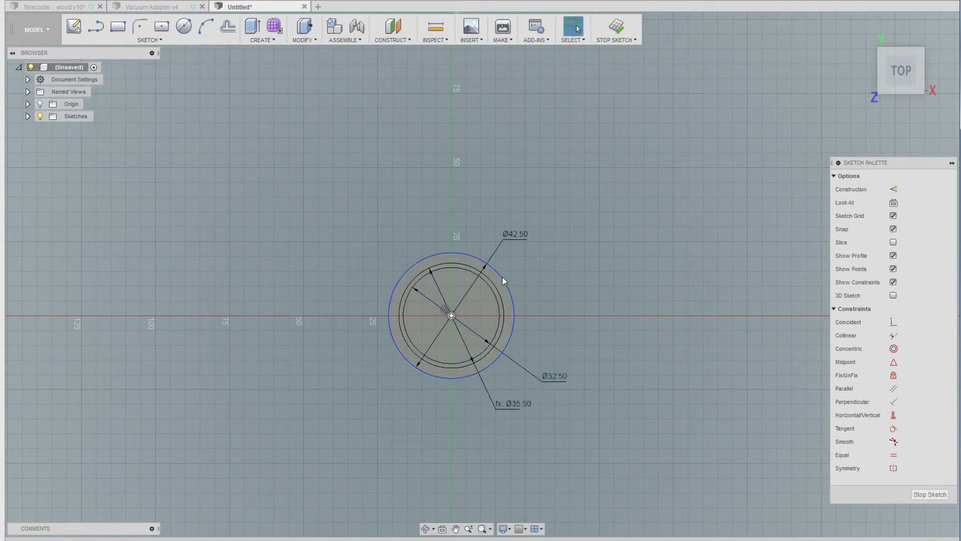
Draw an outermost concentric circle with diameter d2+3 and place its dimension outside the circles.
key("c")
left_click(451, 315)
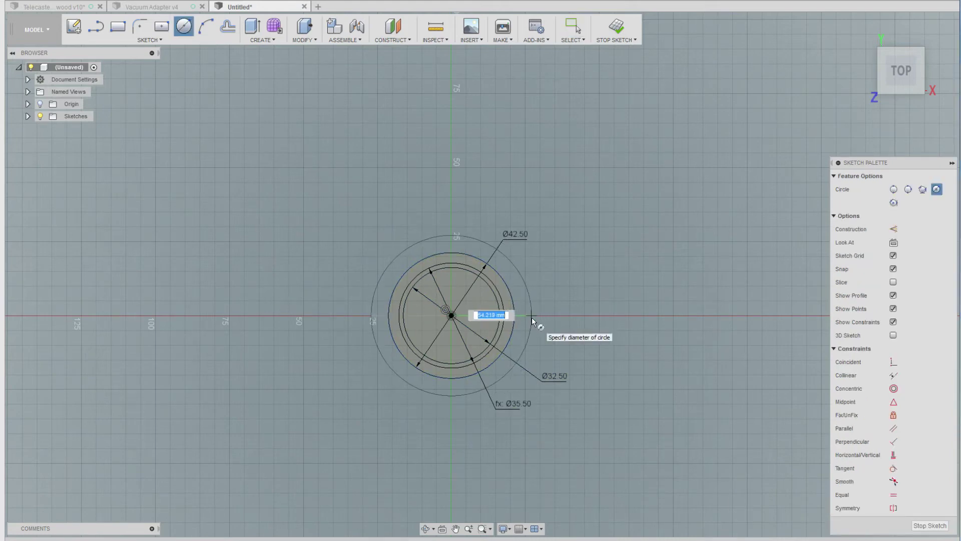
type("6")
type("2")
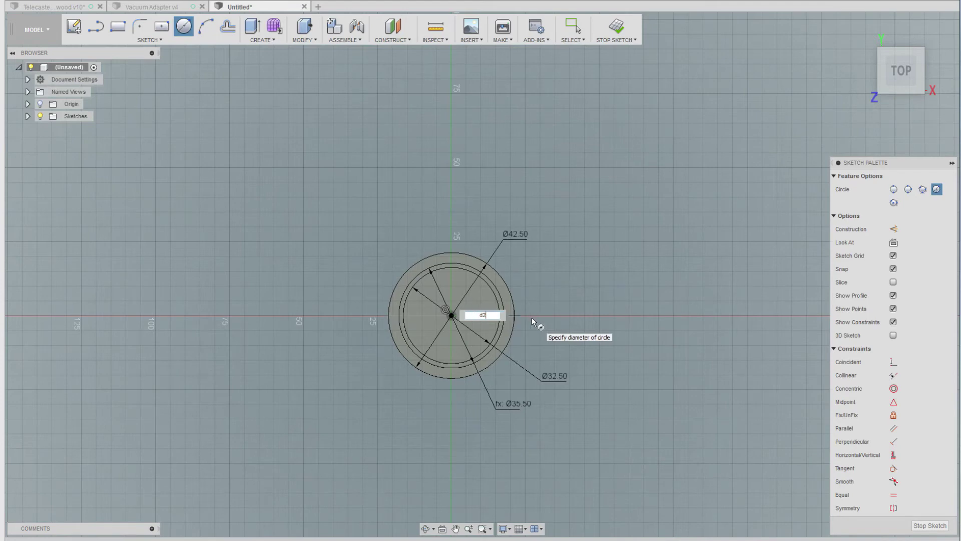
key("BackSpace")
key("BackSpace")
type("3")
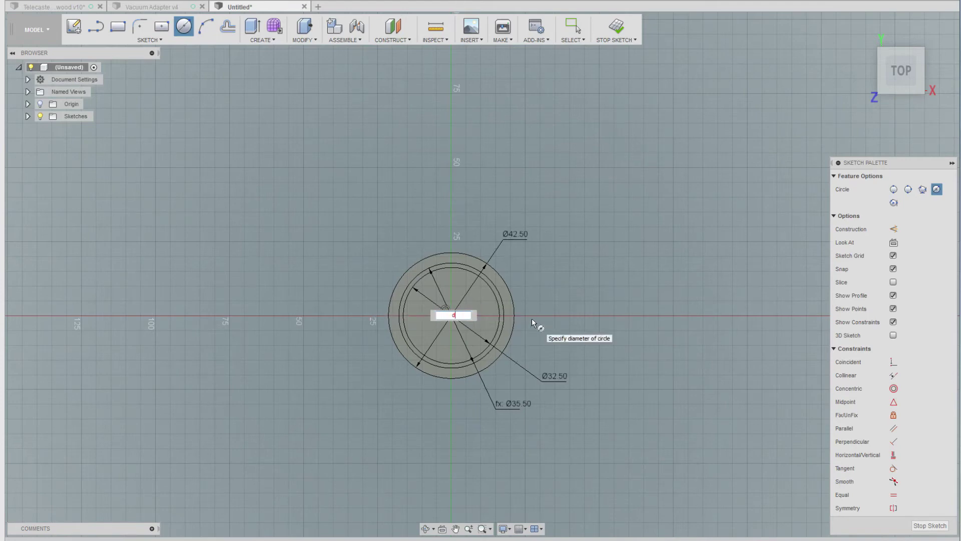
type("2+")
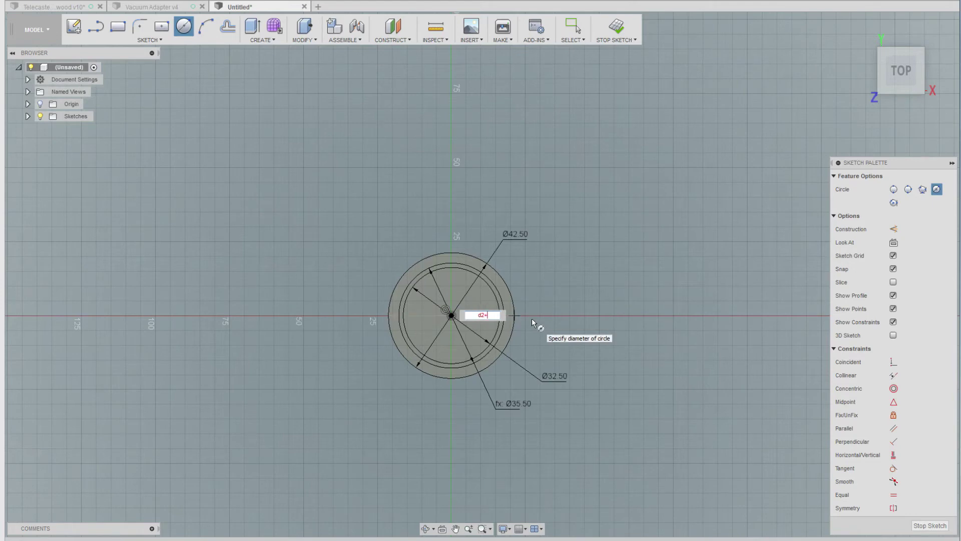
type("3")
key("Tab")
key("Return")
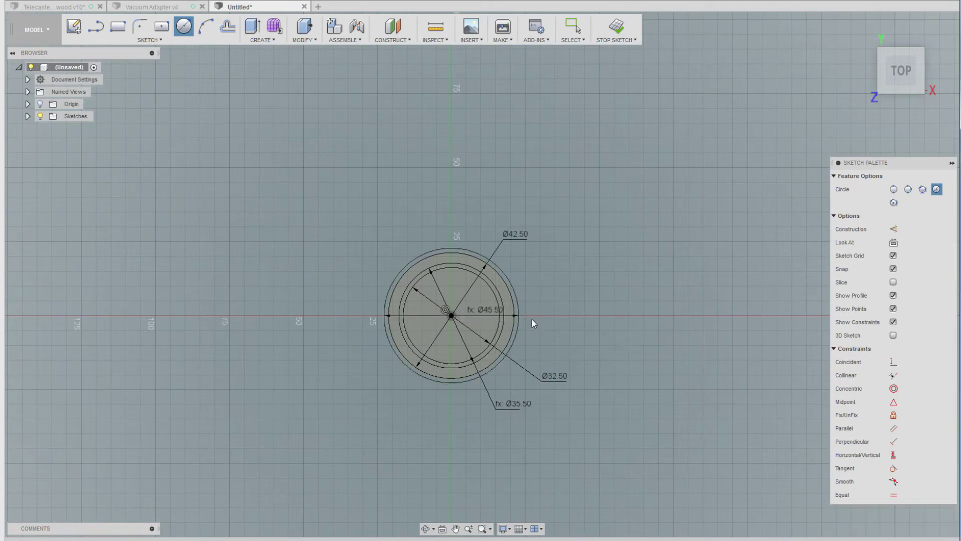
key("Escape")
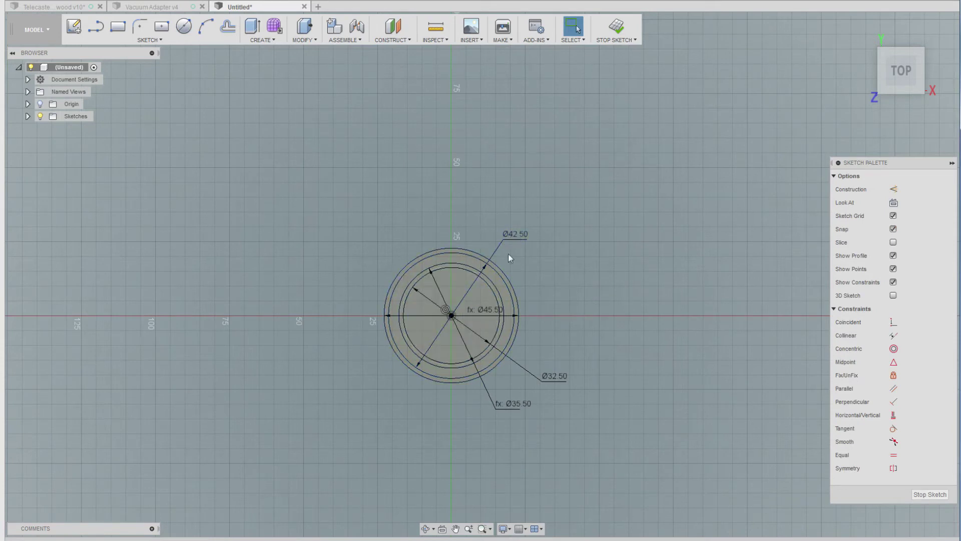
left_click_drag(506, 307, 513, 287)
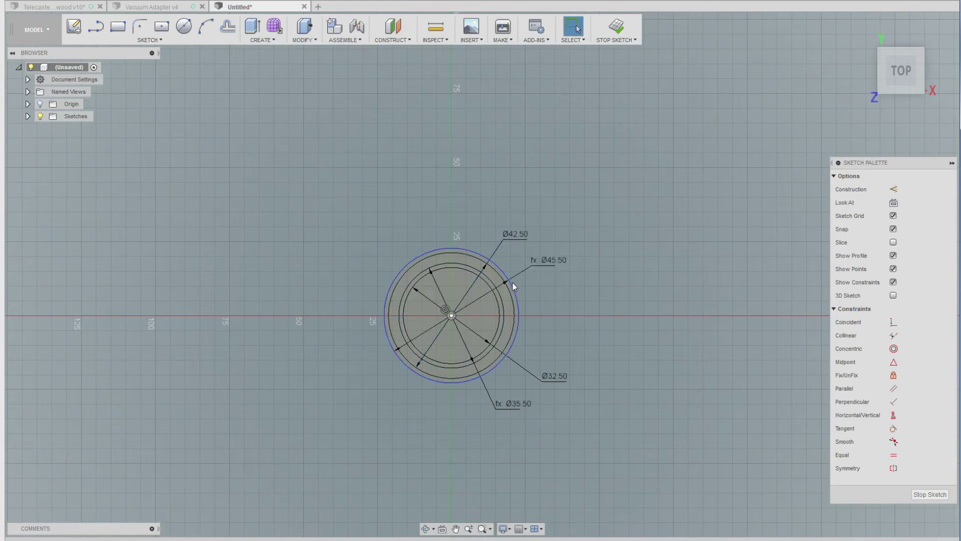
Test the linked outer circle by setting the 42.5 mm diameter to 44 mm, and restore it to 42.5 mm.
double_click(520, 237)
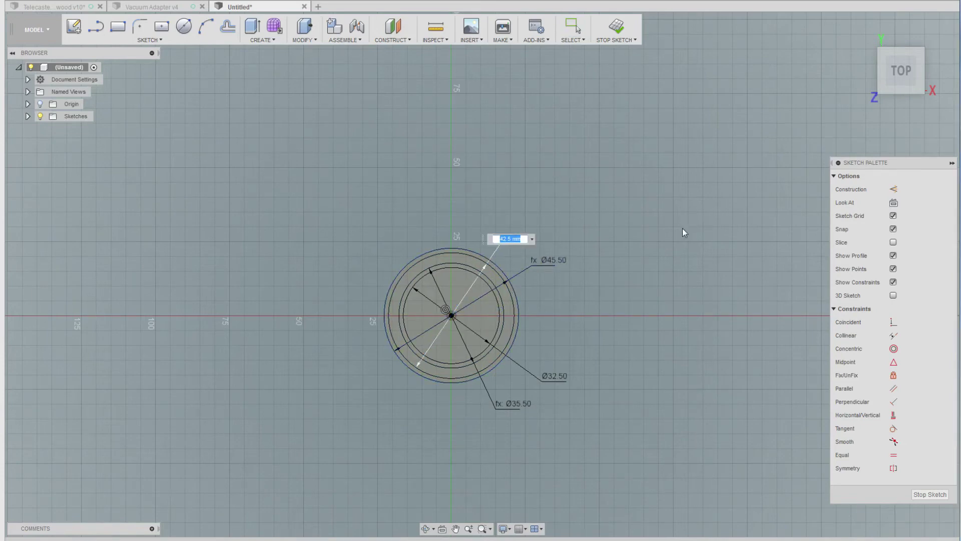
type("44")
key("Return")
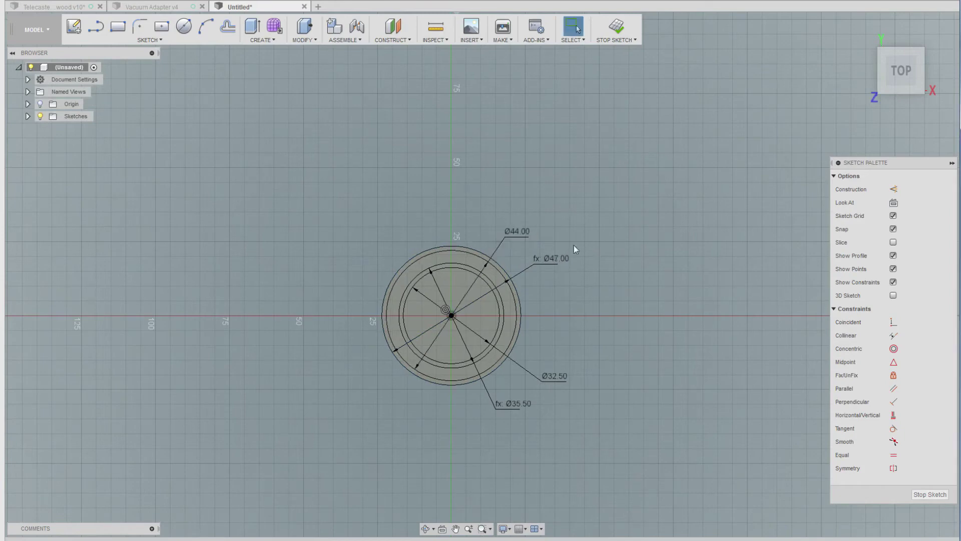
double_click(516, 232)
type("4")
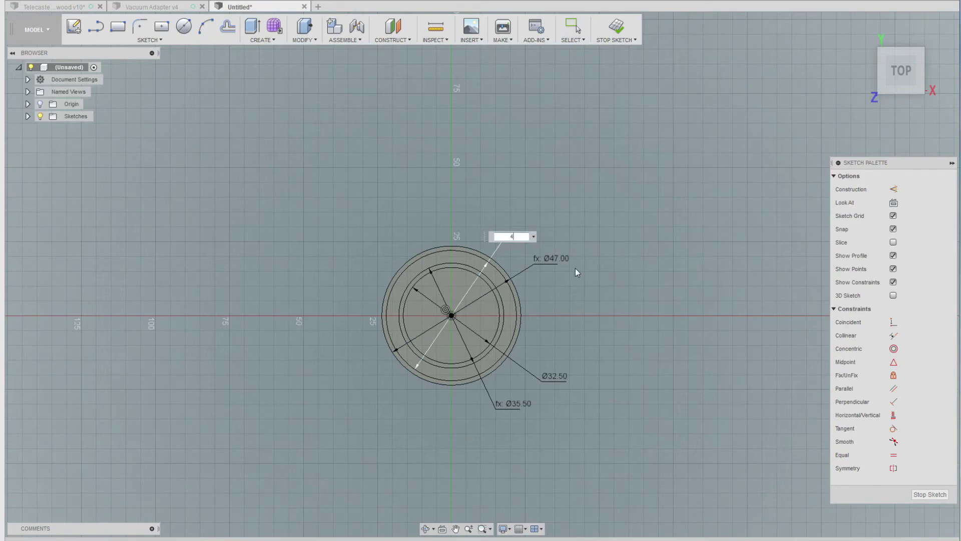
type("2.5")
key("Return")
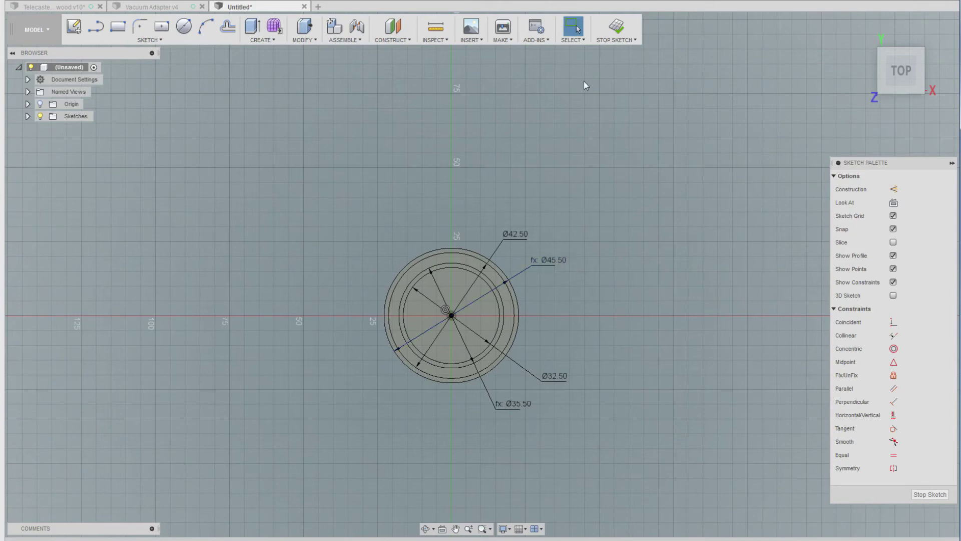
Finish the sketch and extrude the outermost ring profile -40 mm as a new body.
left_click(617, 27)
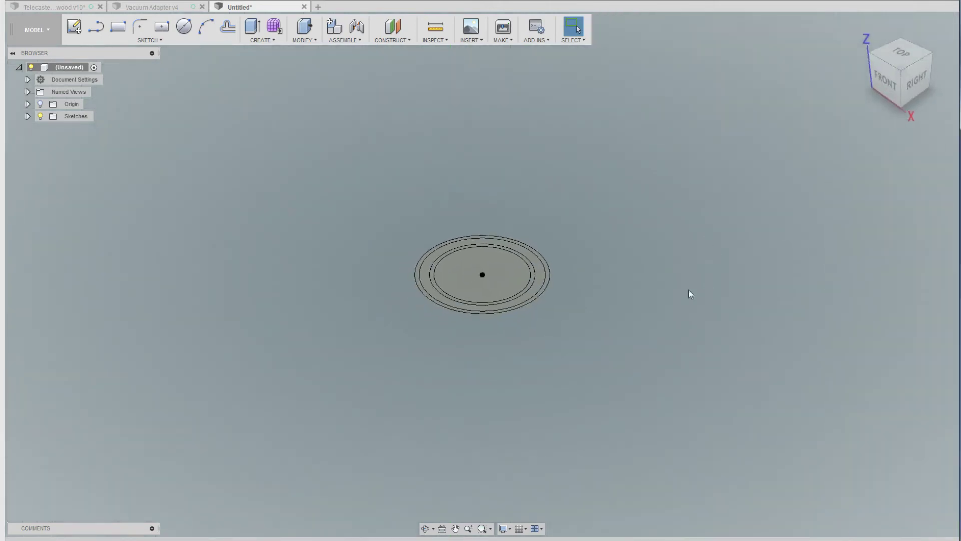
scroll(586, 390, "up", 1)
scroll(511, 356, "down", 1)
scroll(467, 353, "up", 1)
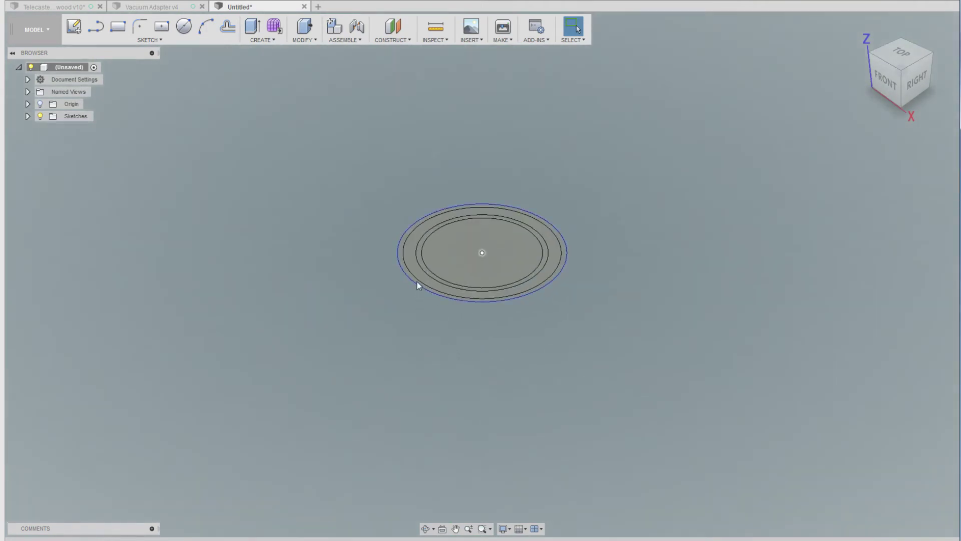
scroll(410, 274, "up", 3)
right_click(436, 296)
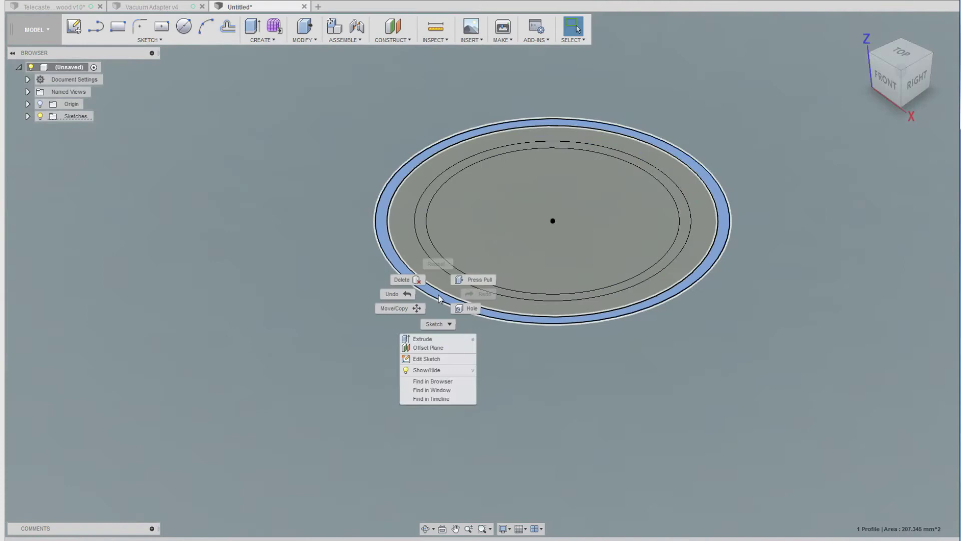
left_click(476, 280)
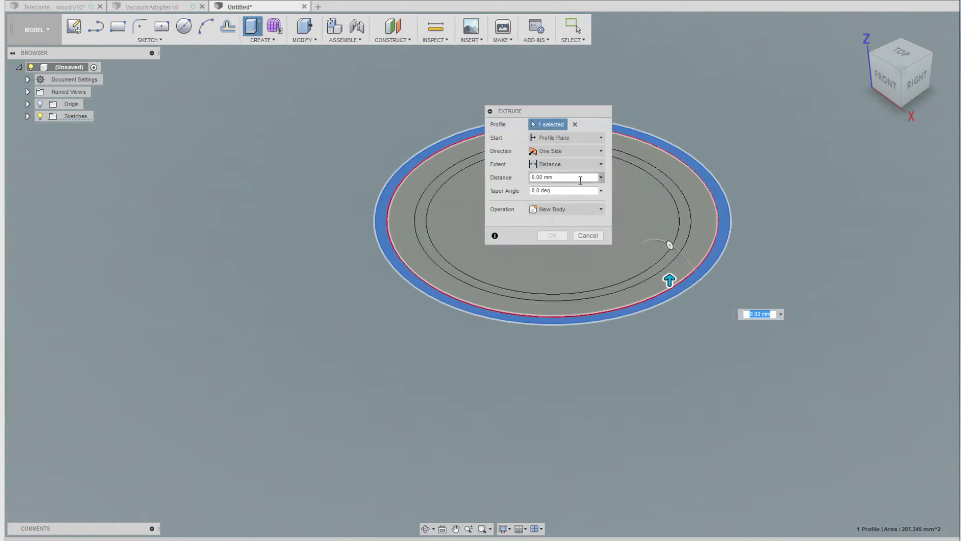
type("-50")
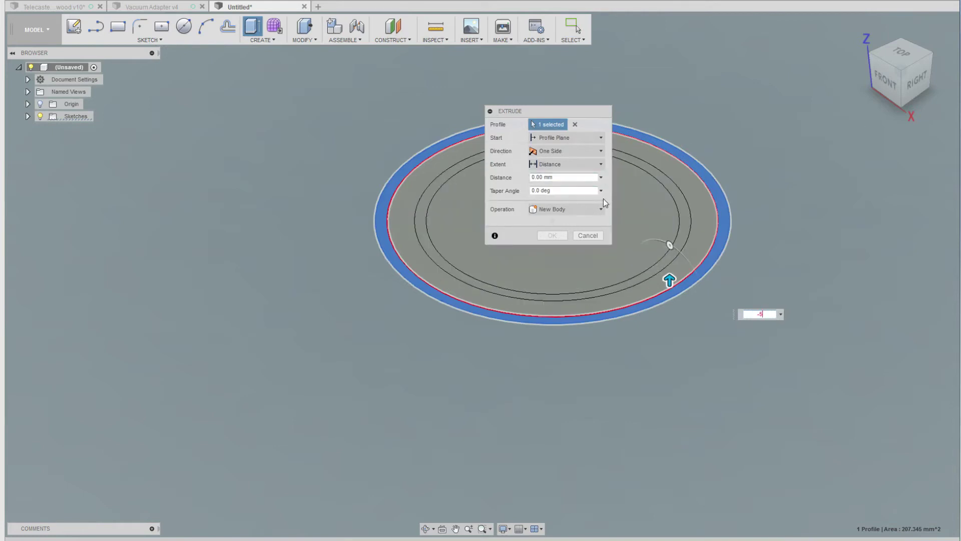
scroll(685, 330, "down", 3)
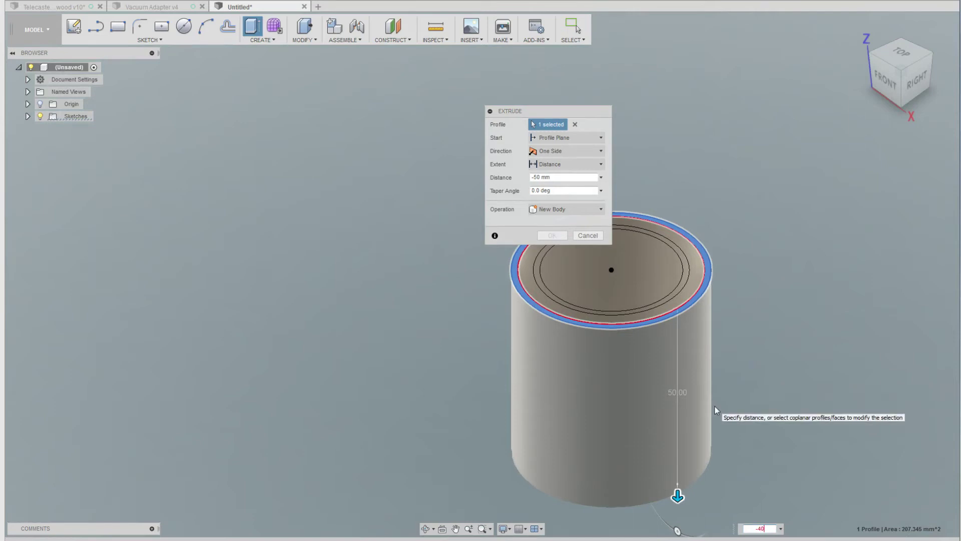
key("Return")
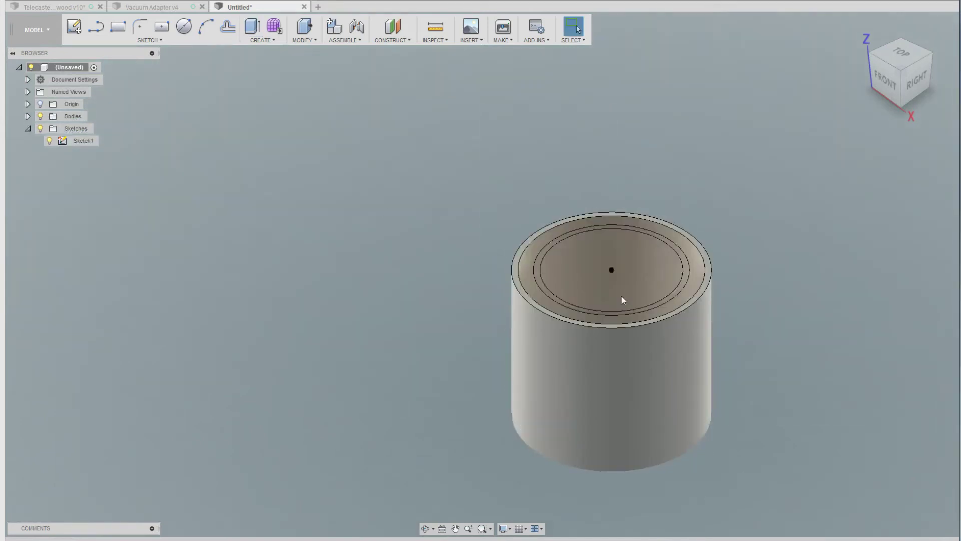
Extrude the thin inner ring between the 32.5 mm and 35.5 mm circles 40 mm upward as a new body.
left_click(544, 304)
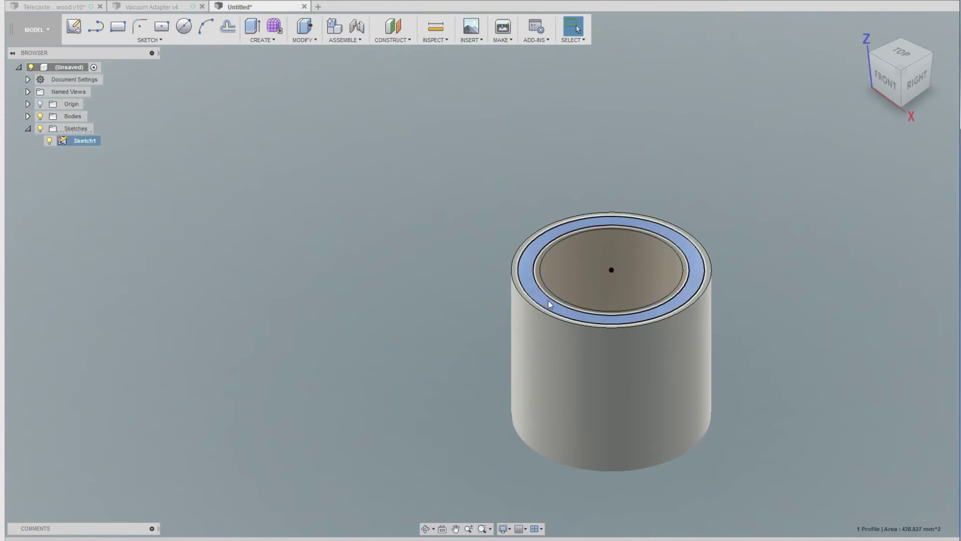
left_click(873, 368)
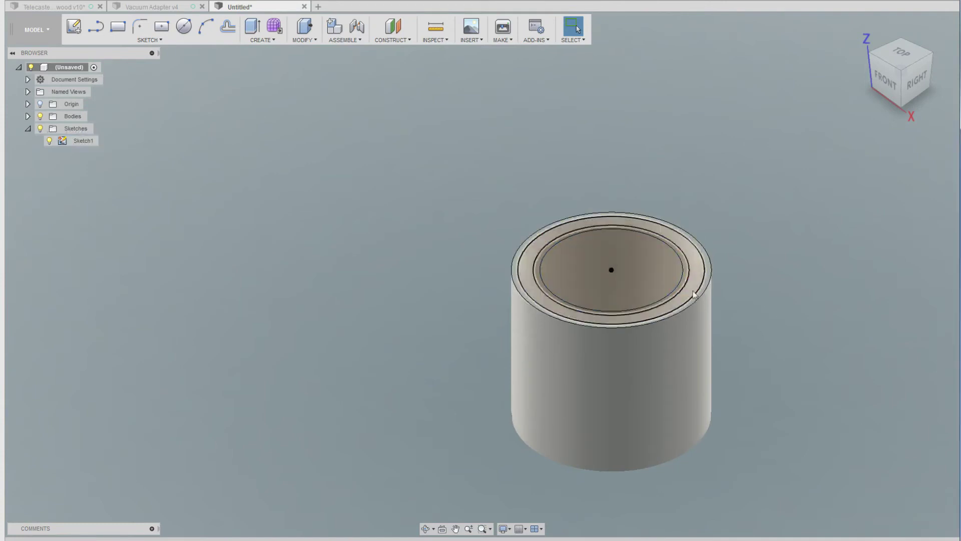
scroll(695, 289, "up", 3)
scroll(696, 289, "up", 1)
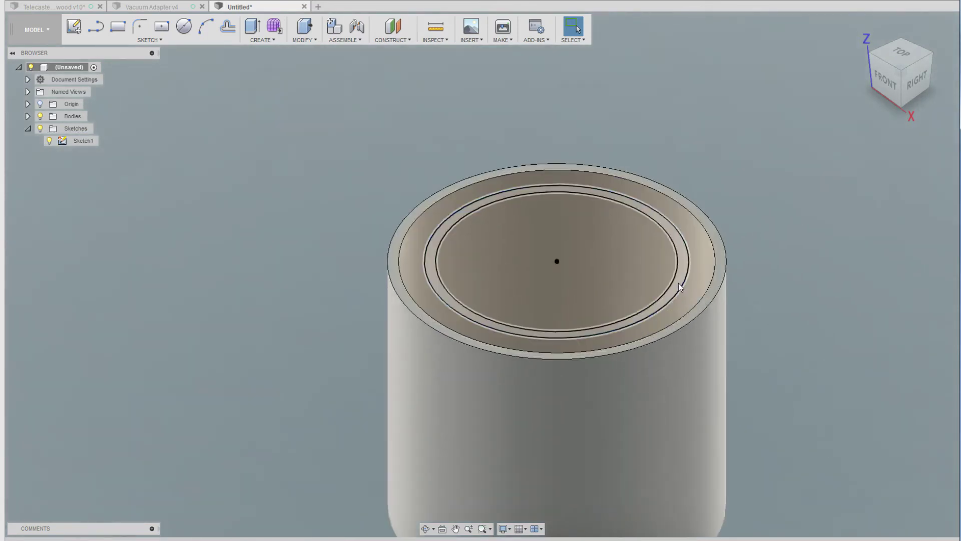
right_click(679, 284)
left_click(711, 269)
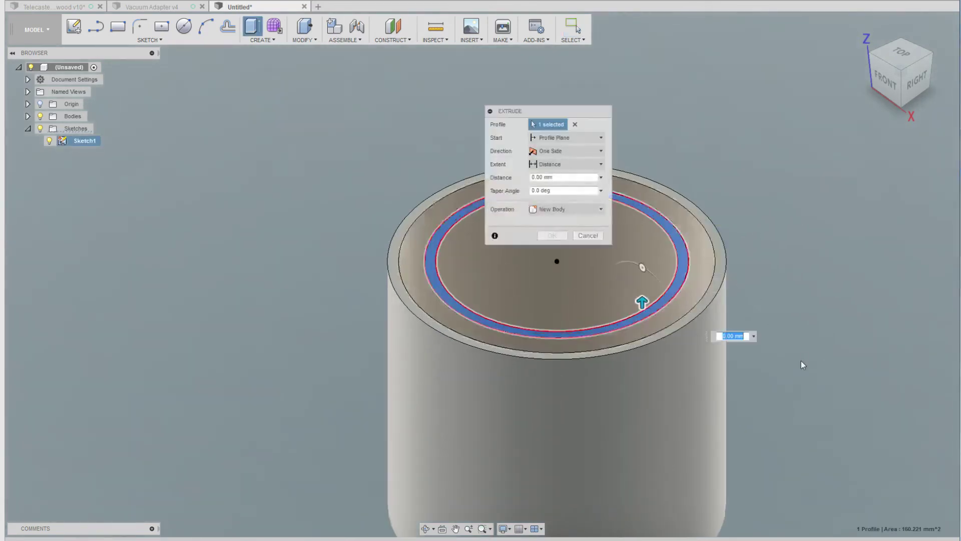
scroll(800, 362, "down", 3)
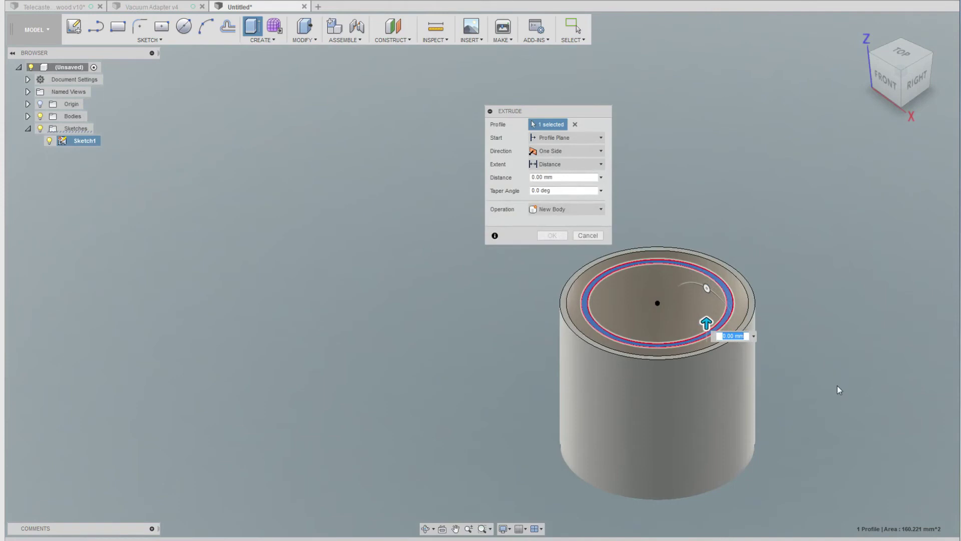
type("40")
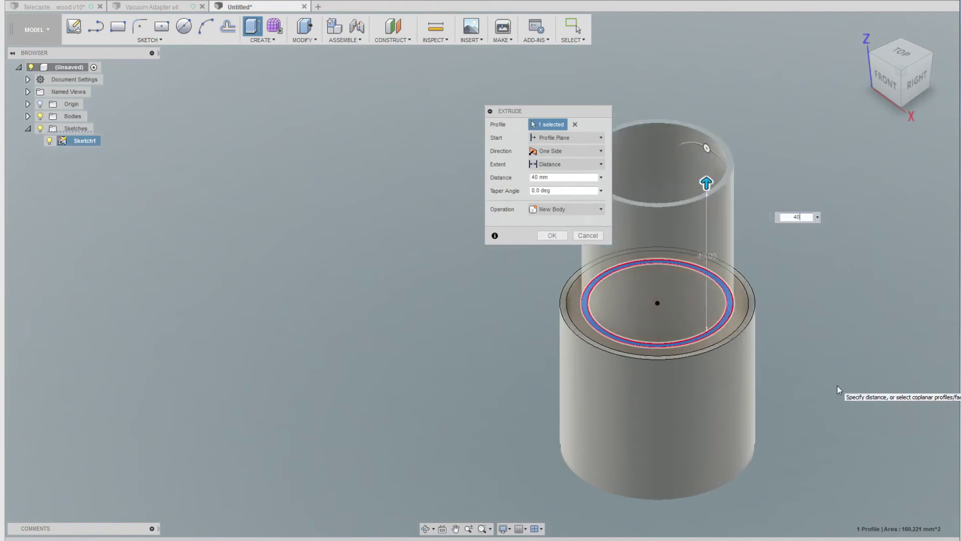
key("Return")
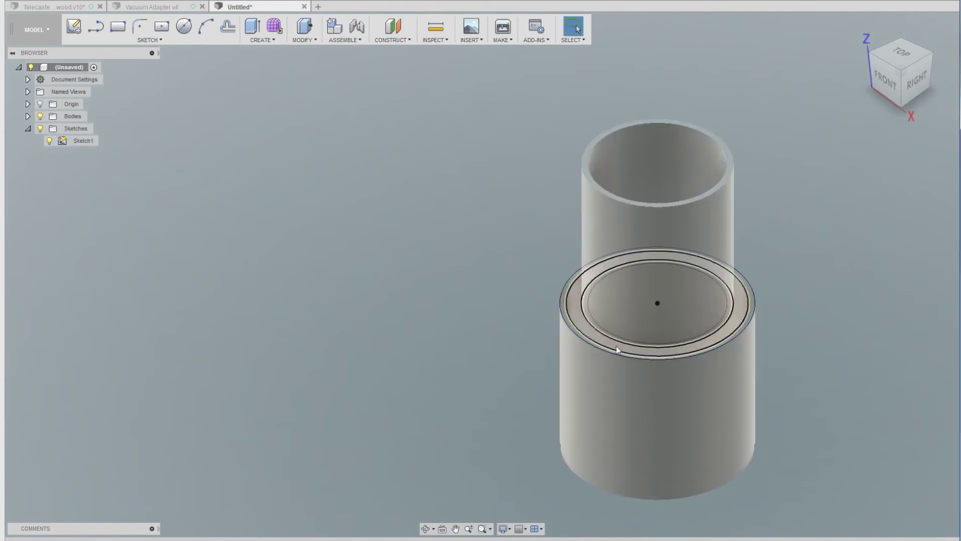
Extrude the middle and outermost ring profiles together 10 mm upward with the Join operation to connect both tubes.
left_click(609, 341)
right_click(609, 342)
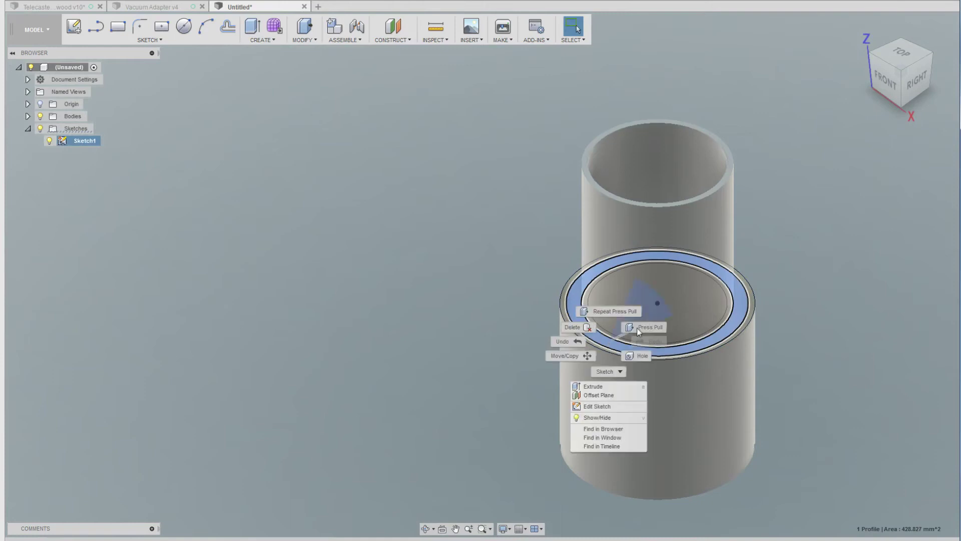
left_click(636, 328)
left_click(587, 342)
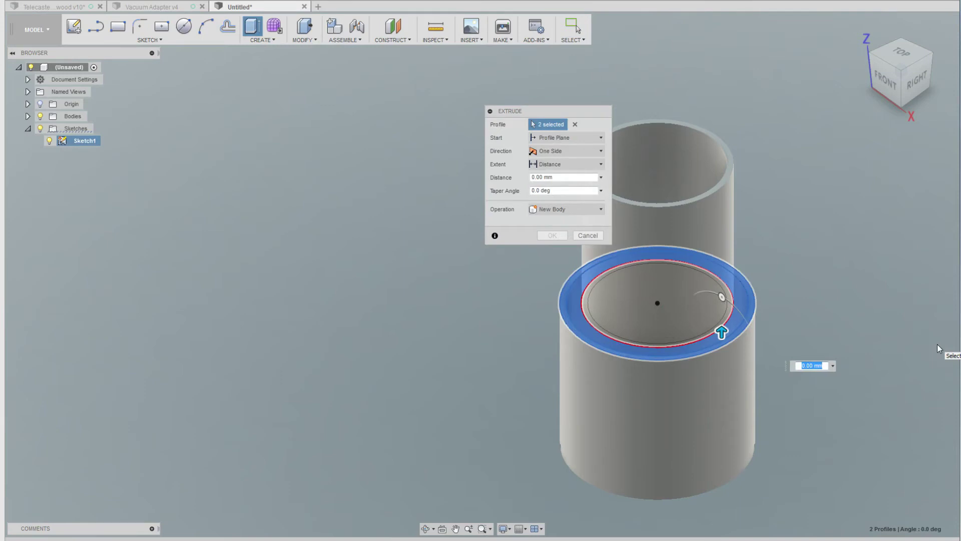
type("10")
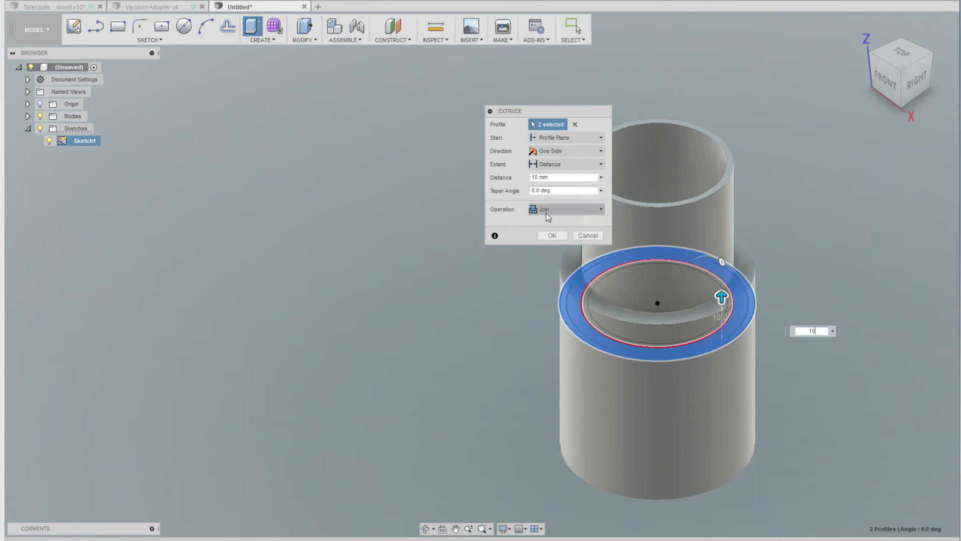
left_click(551, 235)
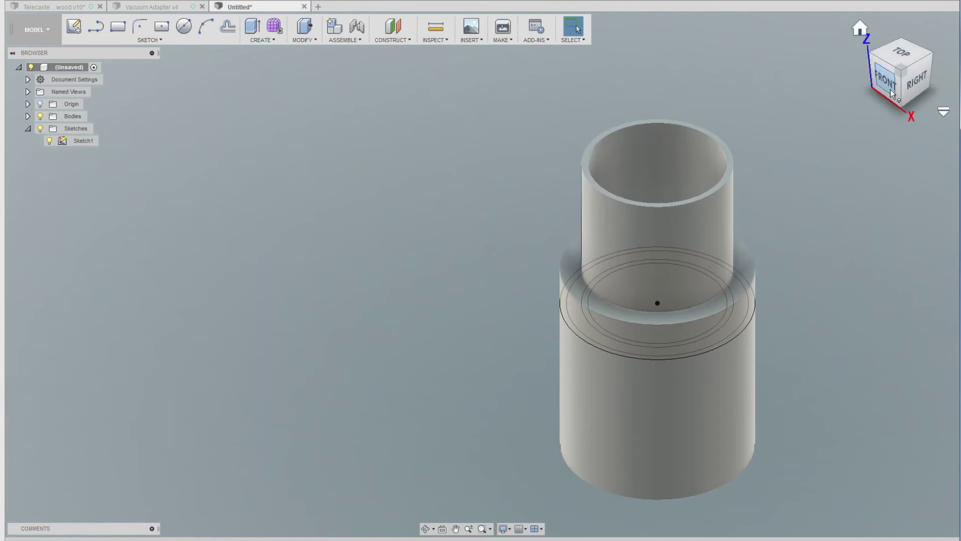
Fillet the outer top edge of the wide tube's shoulder with a 1 mm radius.
left_click(901, 53)
mouse_move(651, 301)
middle_mouse_down("shift")
mouse_move(650, 210)
mouse_move(653, 273)
mouse_move(651, 243)
middle_mouse_up("shift")
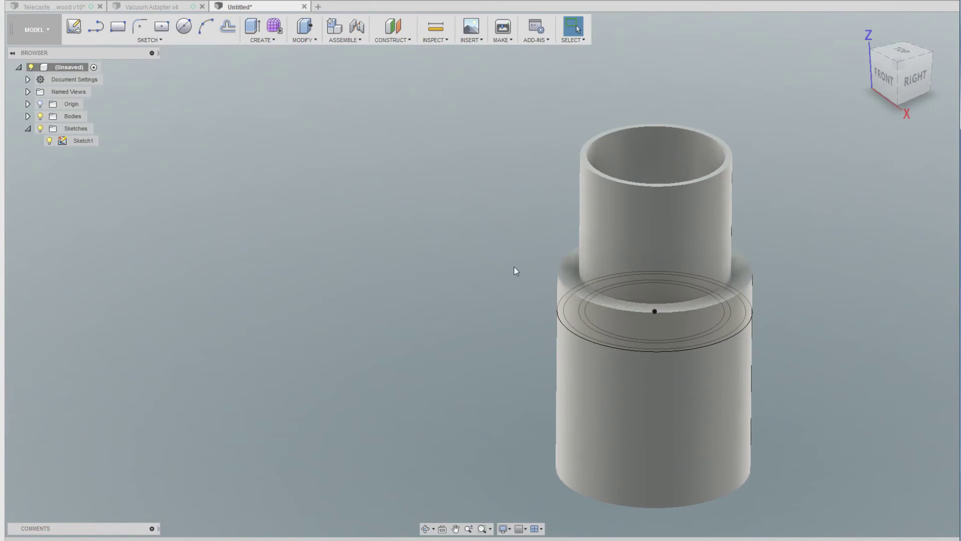
key("f")
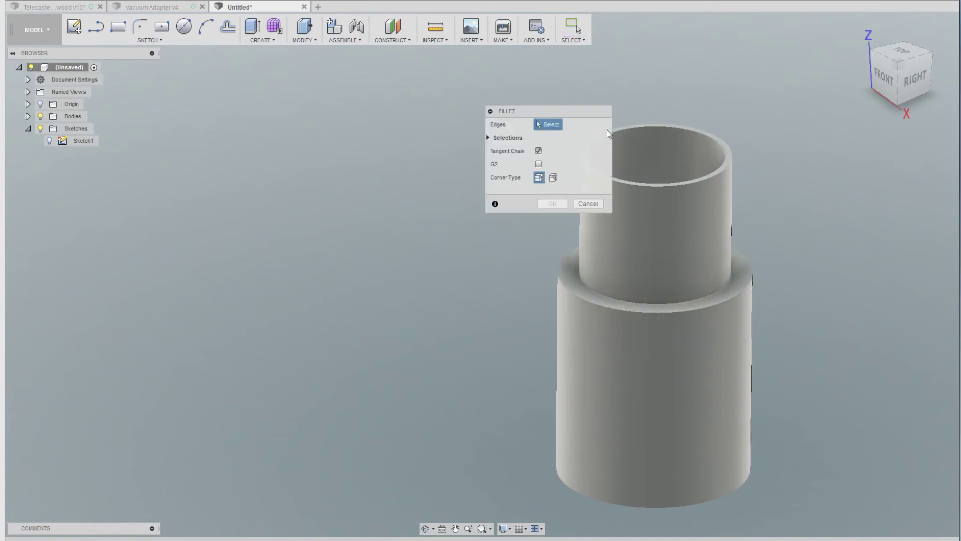
left_click(567, 292)
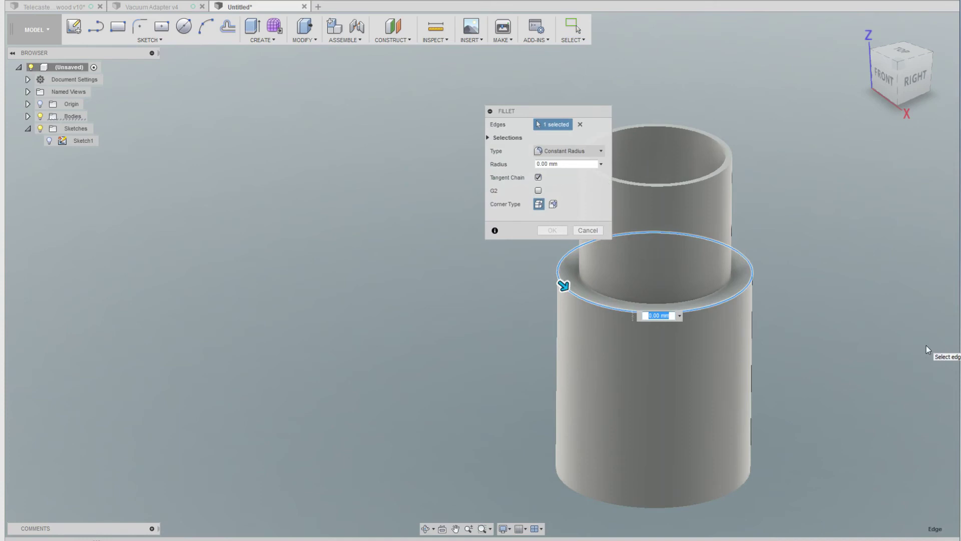
type("1")
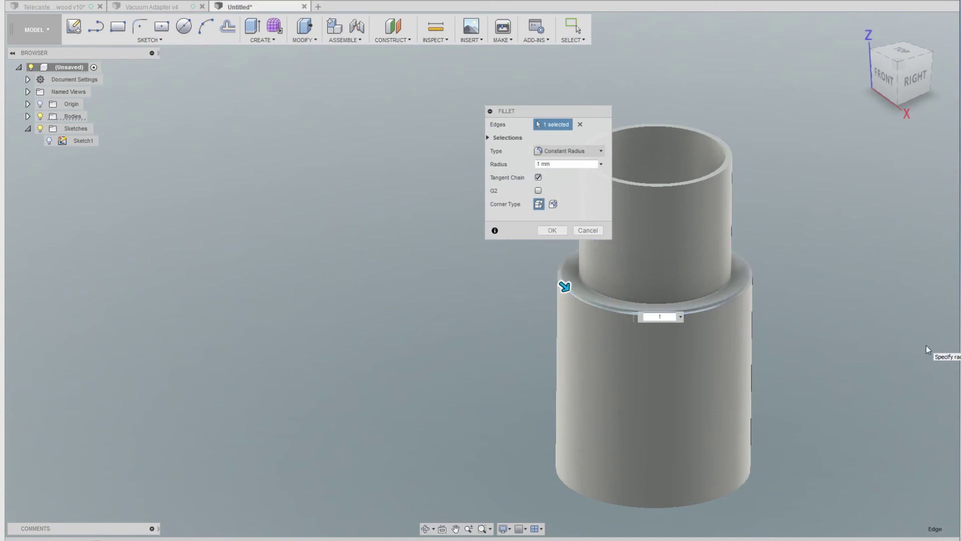
key("Return")
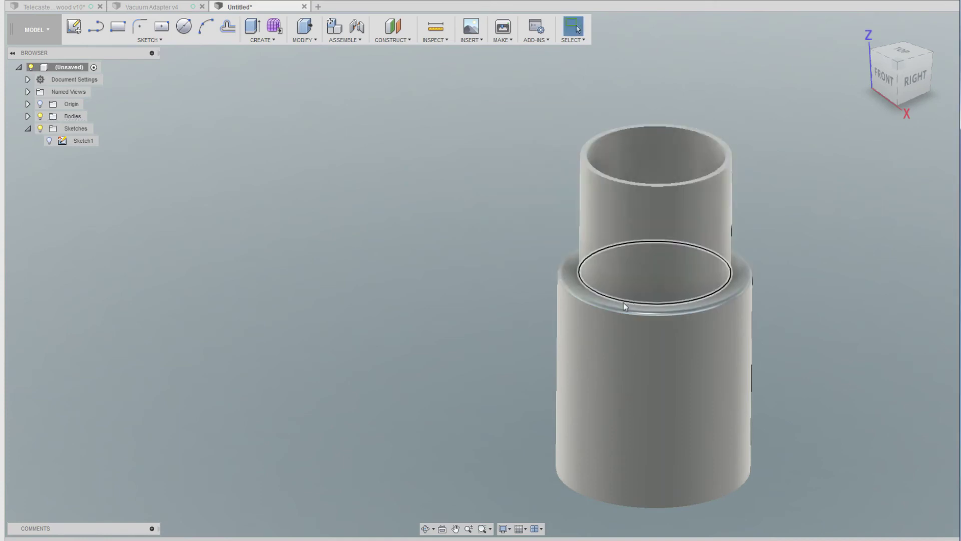
Fillet the inside corner where the narrow tube meets the shoulder with a 3 mm radius.
key("f")
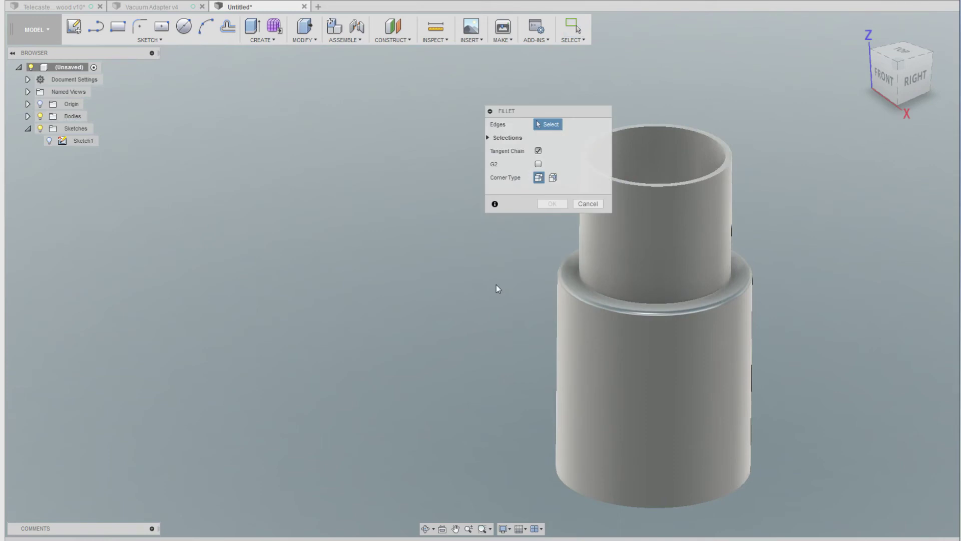
left_click(587, 273)
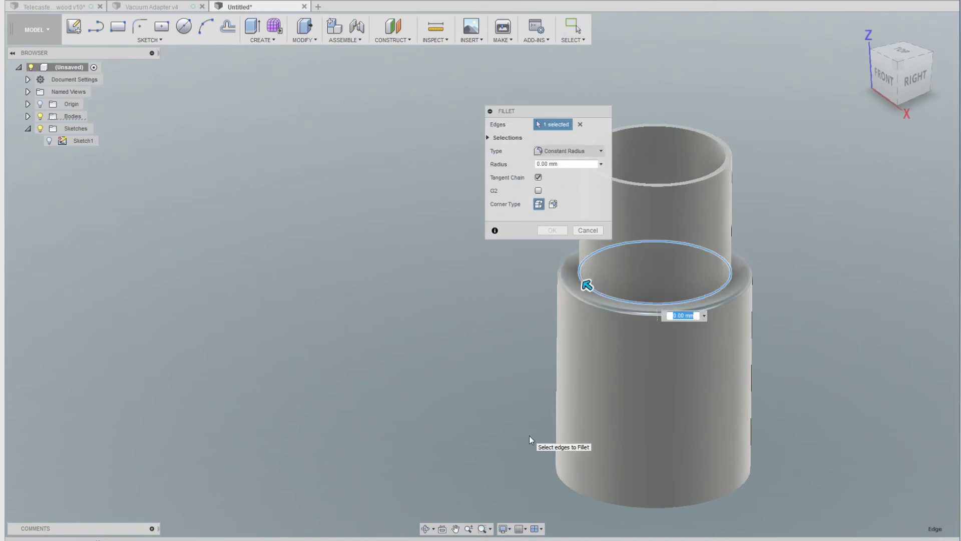
type("1")
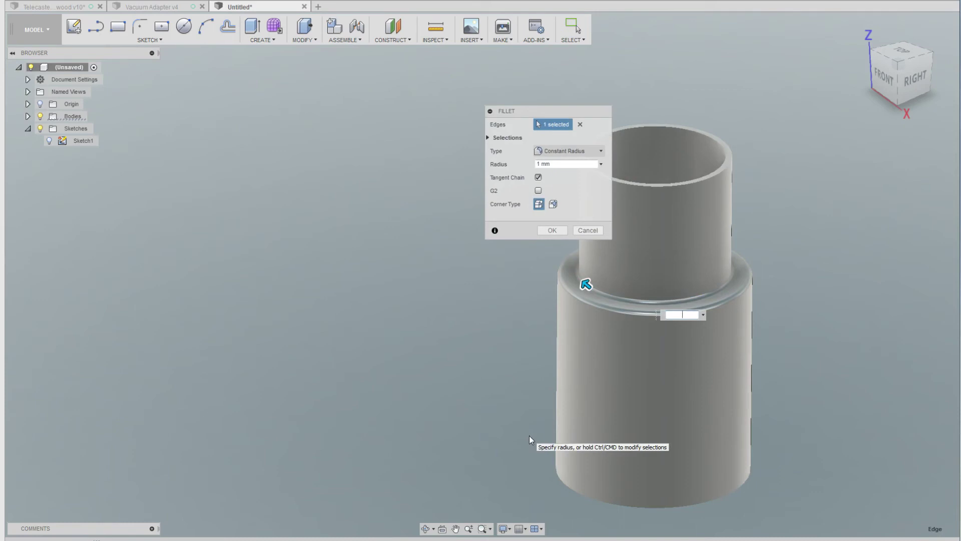
type("3")
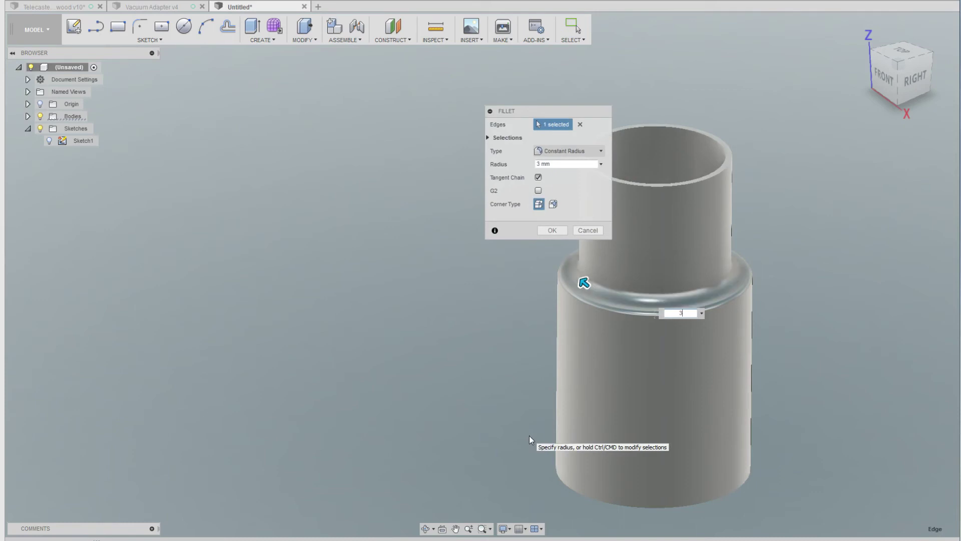
key("Return")
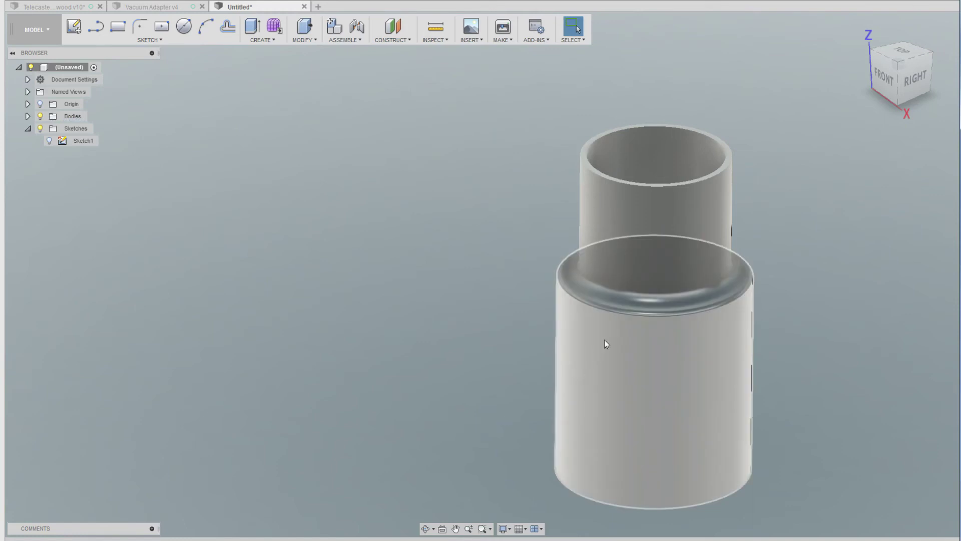